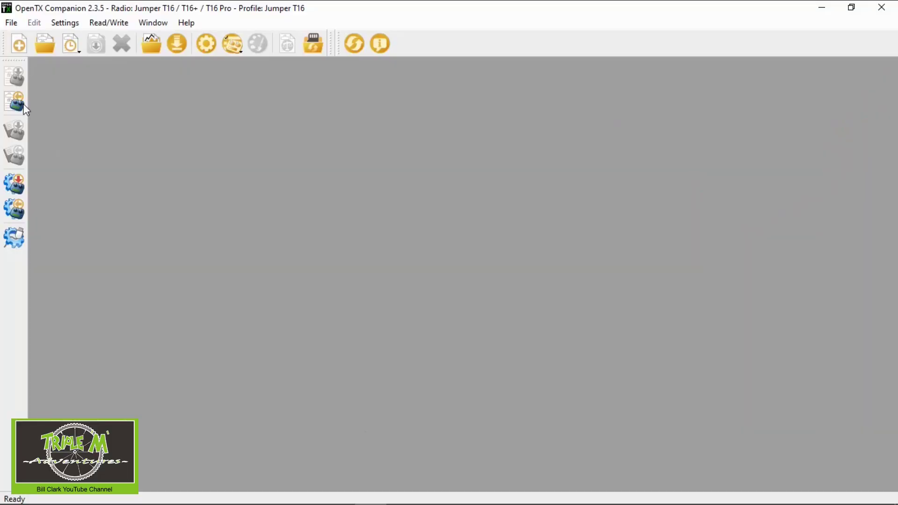
Open Jumper T16 Models & Settings 180320.otx from Recent Files and bring up the YouTube IV model's Setup
{"action": "left_click", "coordinate": [19, 25]}
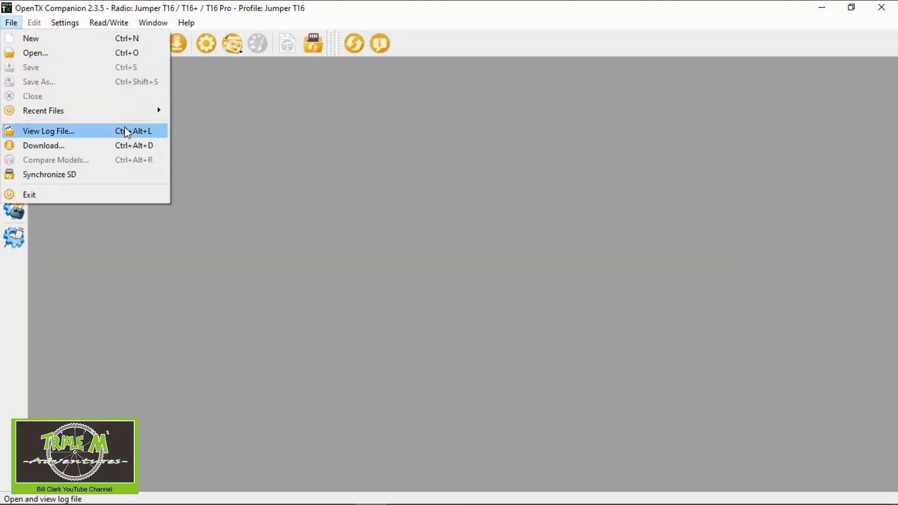
{"action": "mouse_move", "coordinate": [159, 117]}
{"action": "left_click", "coordinate": [220, 113]}
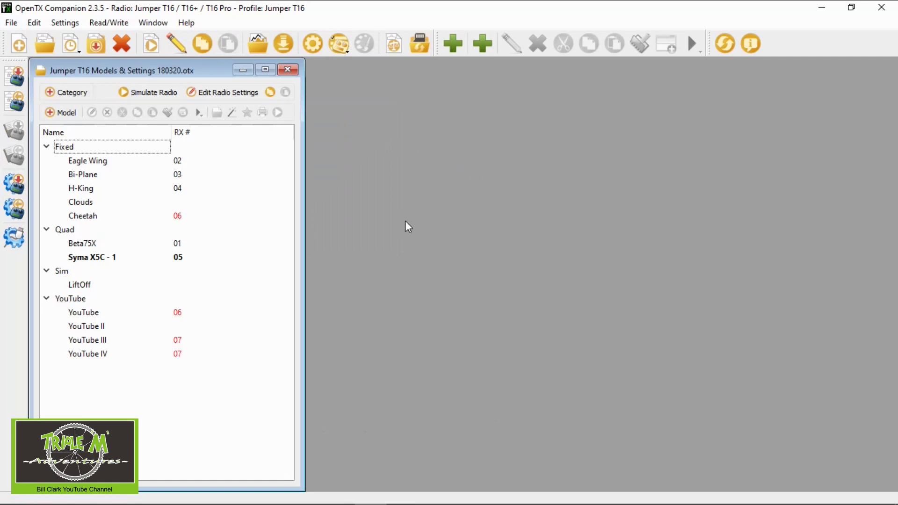
{"action": "left_click", "coordinate": [135, 357]}
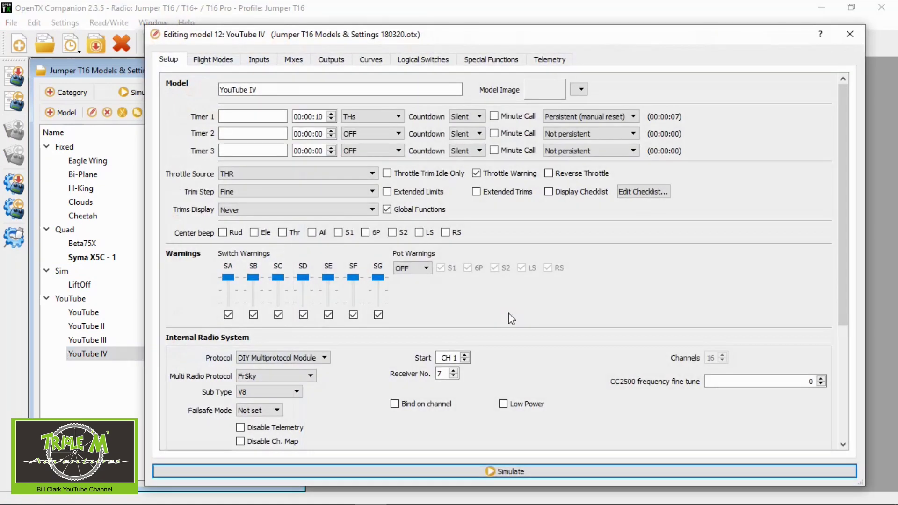
{"action": "left_click", "coordinate": [257, 116]}
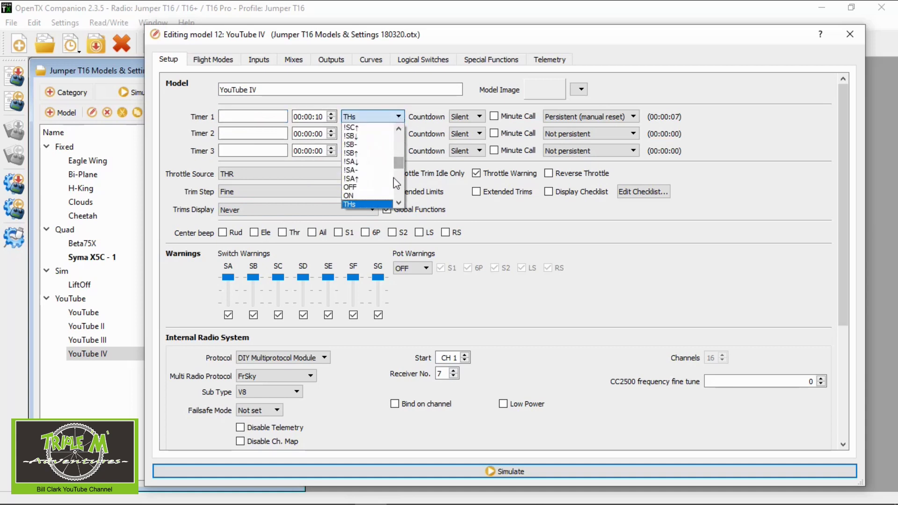
Expand Timer 1's THs mode dropdown to see the available trigger options
{"action": "left_click", "coordinate": [398, 202]}
{"action": "left_click", "coordinate": [399, 202]}
{"action": "left_click", "coordinate": [398, 202]}
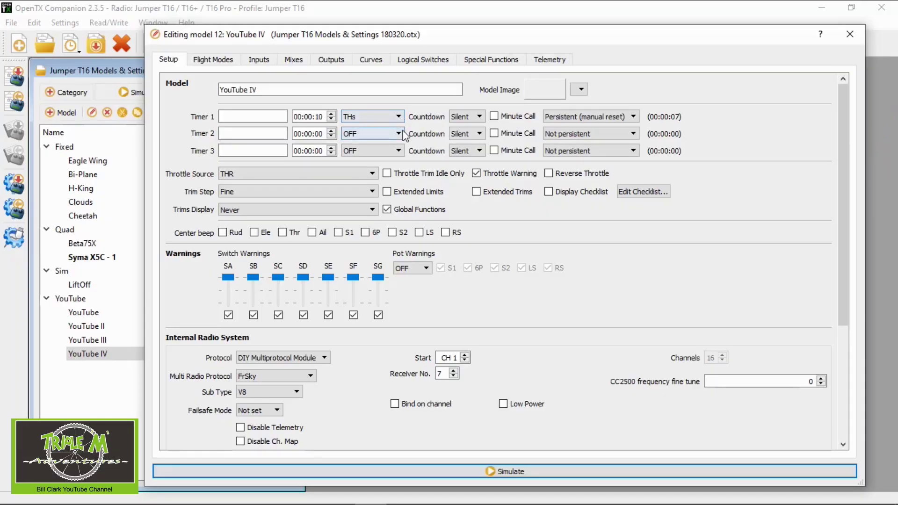
{"action": "left_click", "coordinate": [398, 117]}
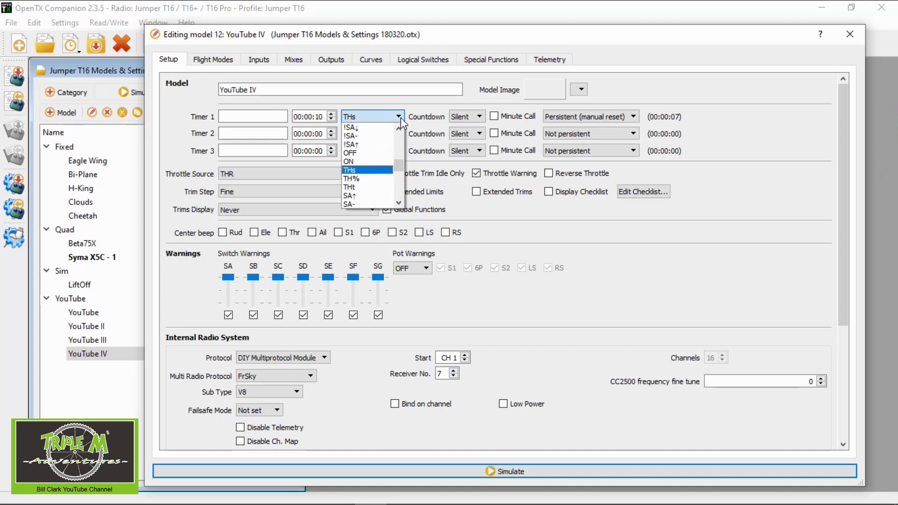
Try TH% for Timer 1, then return it to THs mode
{"action": "left_click", "coordinate": [374, 178]}
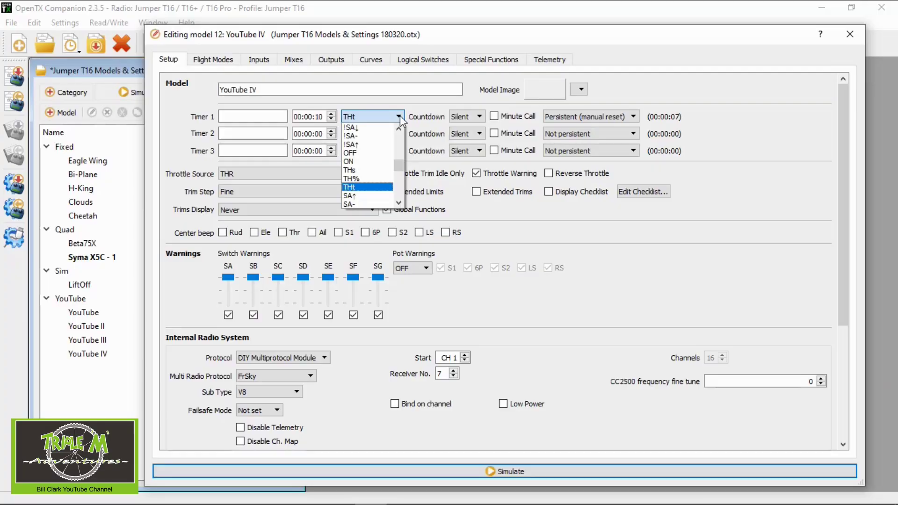
{"action": "left_click", "coordinate": [369, 170]}
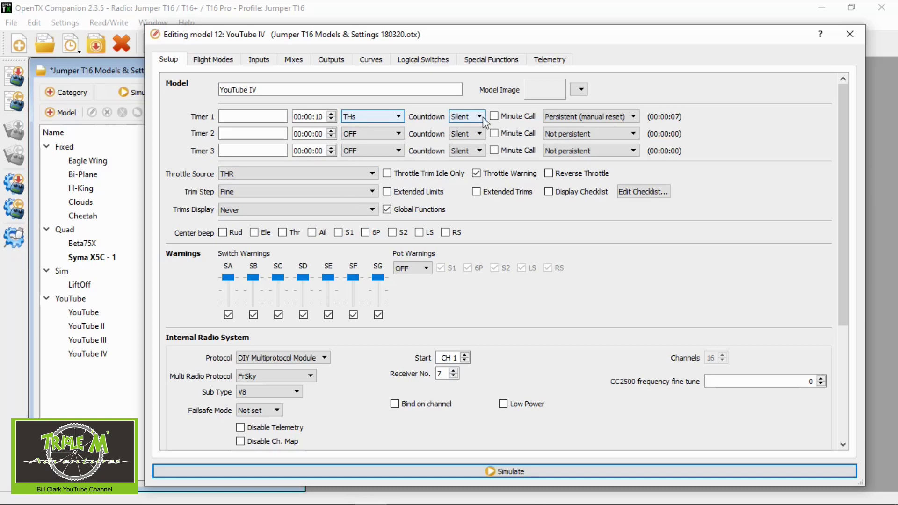
{"action": "left_click", "coordinate": [483, 116]}
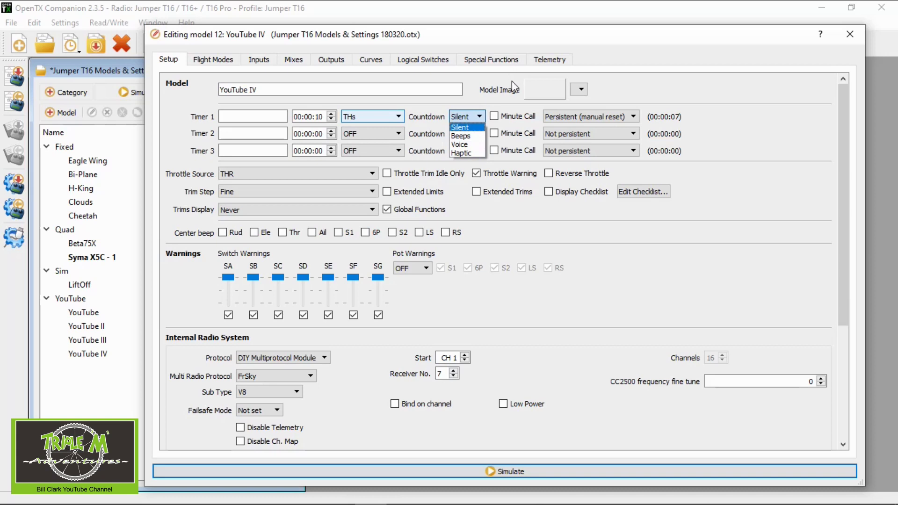
{"action": "left_click", "coordinate": [502, 113]}
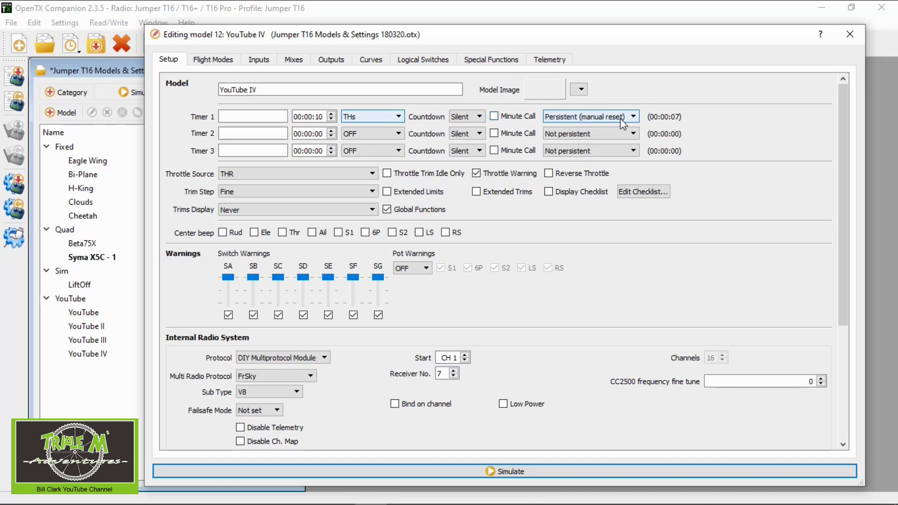
{"action": "left_click", "coordinate": [633, 117]}
Change Timer 1 persistence from Persistent (manual reset) to Not persistent
{"action": "left_click", "coordinate": [597, 127]}
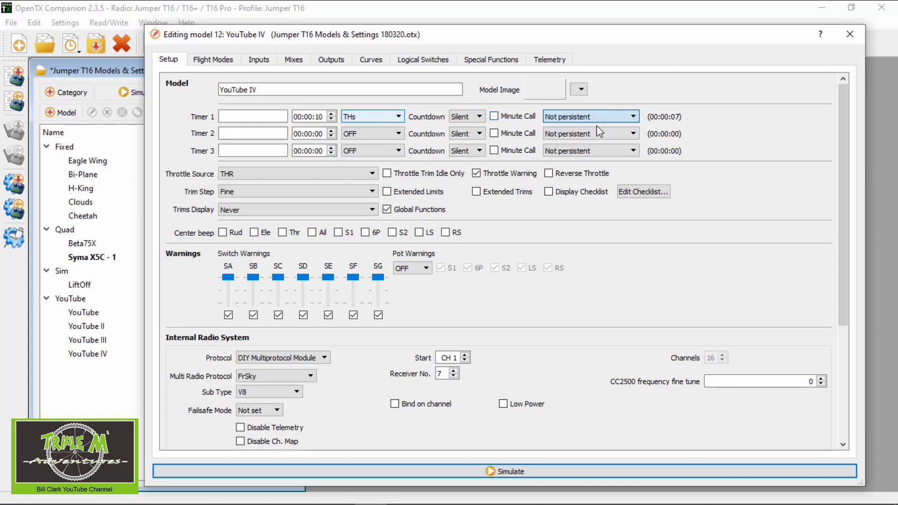
{"action": "left_click", "coordinate": [637, 117]}
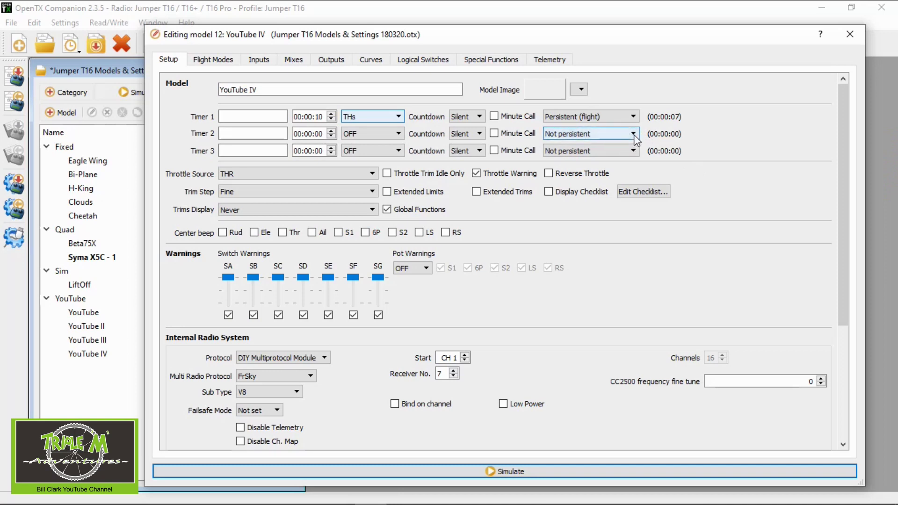
{"action": "left_click", "coordinate": [631, 134]}
{"action": "left_click", "coordinate": [621, 153]}
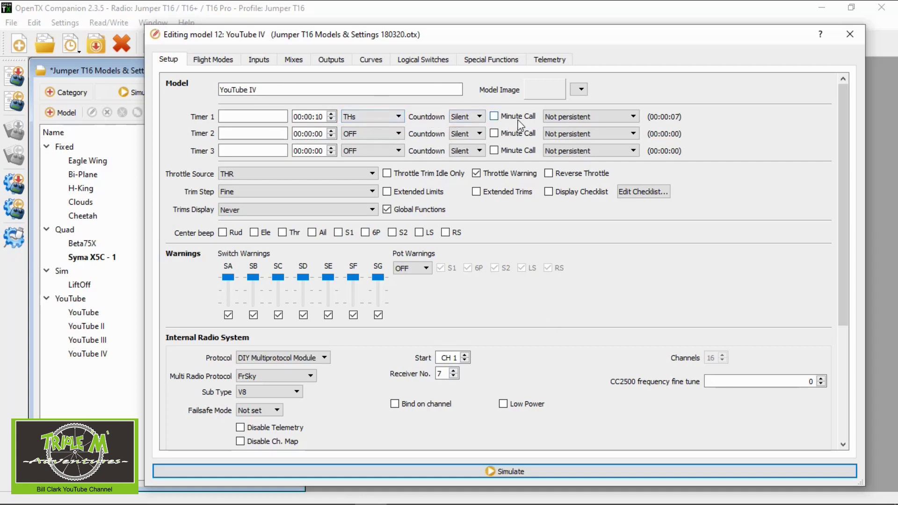
In the radio simulator, raise and cut the throttle to run TMR1, then reset it to 00:10
{"action": "left_click", "coordinate": [515, 472]}
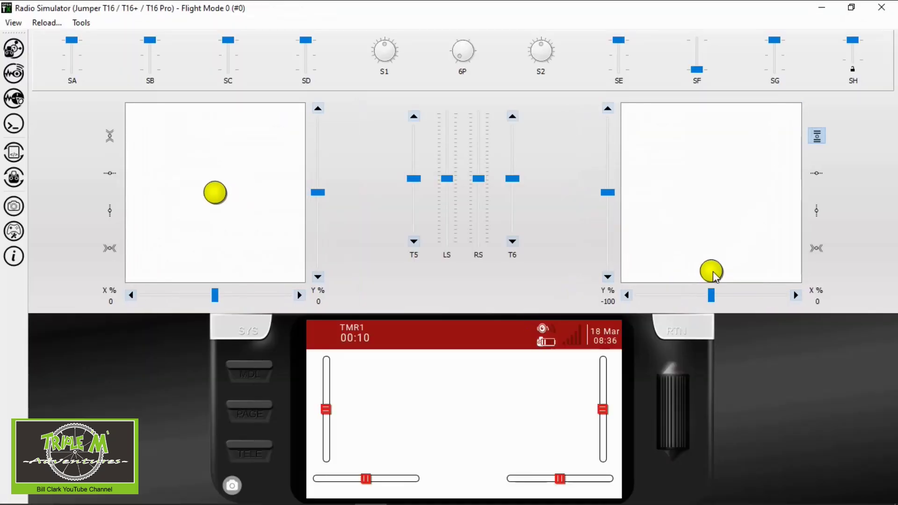
{"action": "left_click_drag", "start_coordinate": [714, 274], "coordinate": [719, 216]}
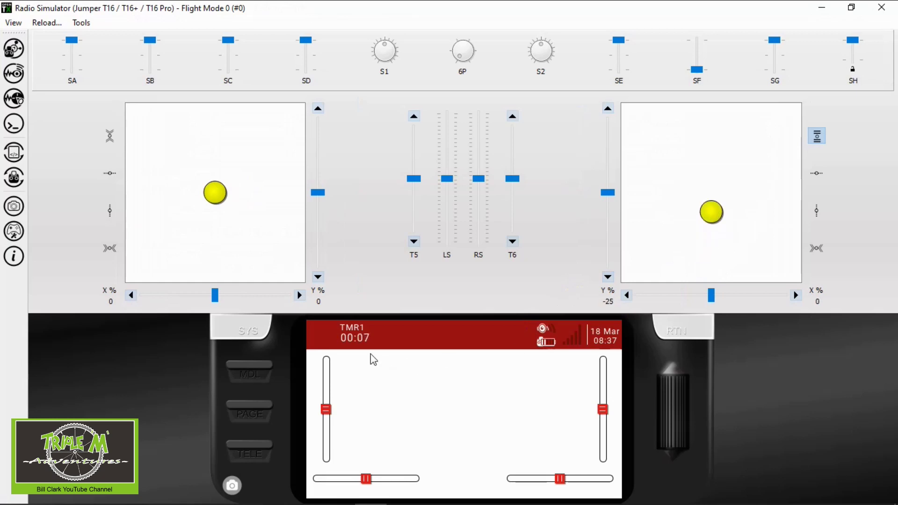
{"action": "left_click_drag", "start_coordinate": [716, 215], "coordinate": [715, 286]}
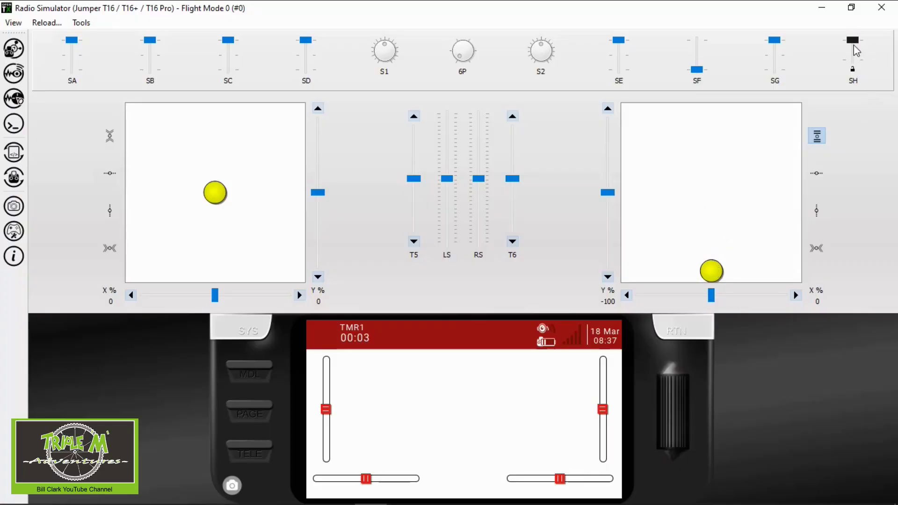
{"action": "left_click", "coordinate": [852, 71]}
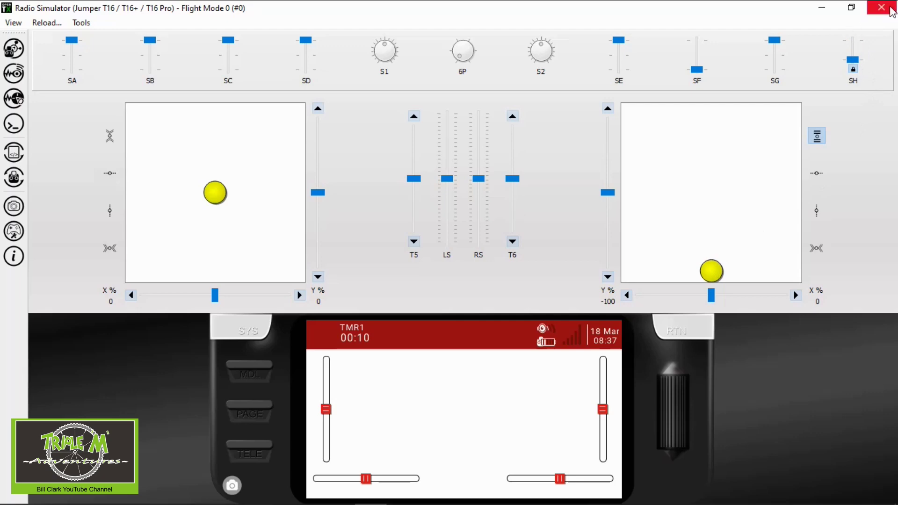
{"action": "left_click", "coordinate": [880, 8]}
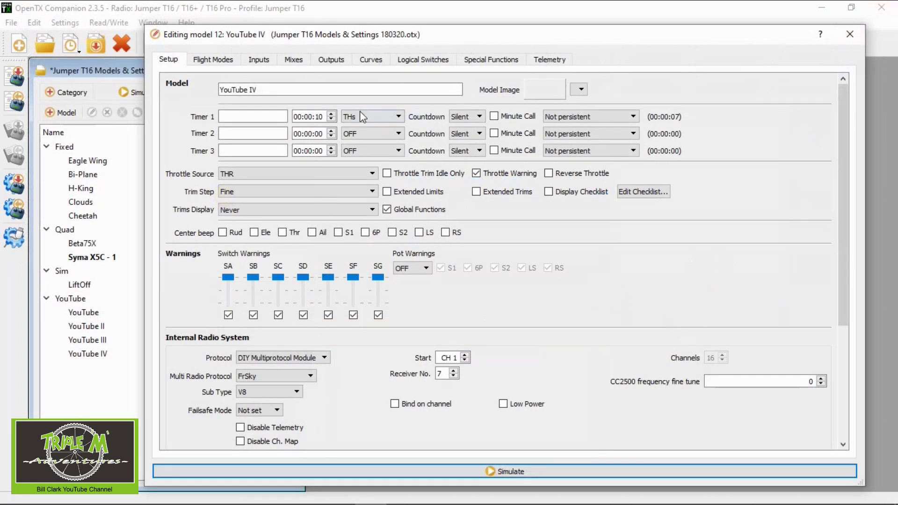
Switch Timer 1 to TH% mode and relaunch the radio simulator
{"action": "left_click", "coordinate": [396, 116]}
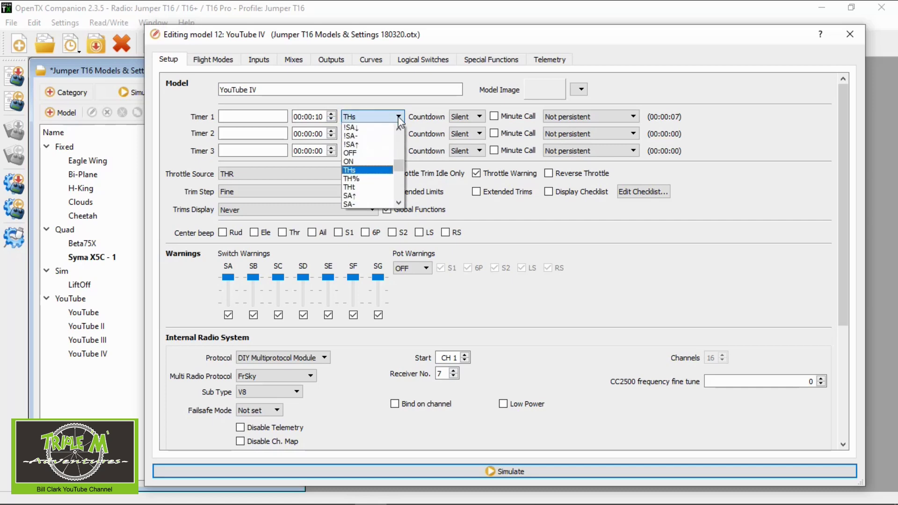
{"action": "left_click", "coordinate": [366, 180]}
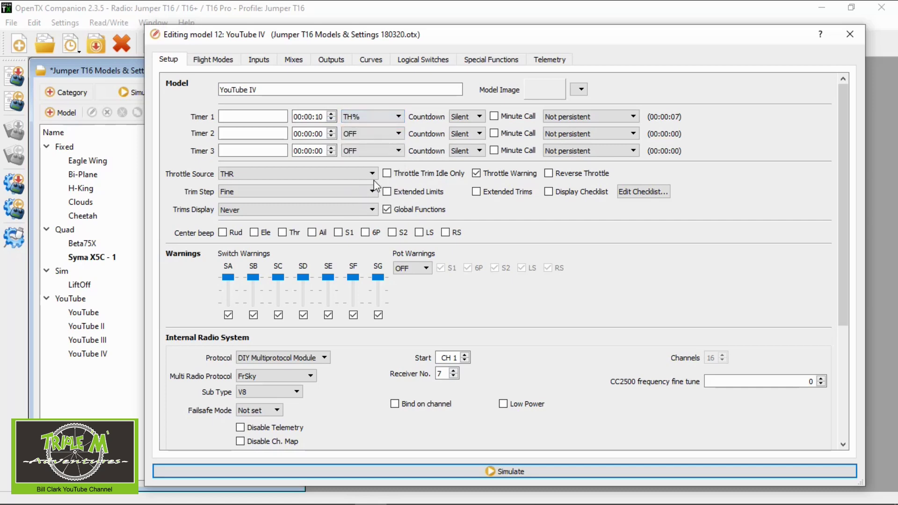
{"action": "left_click", "coordinate": [511, 471]}
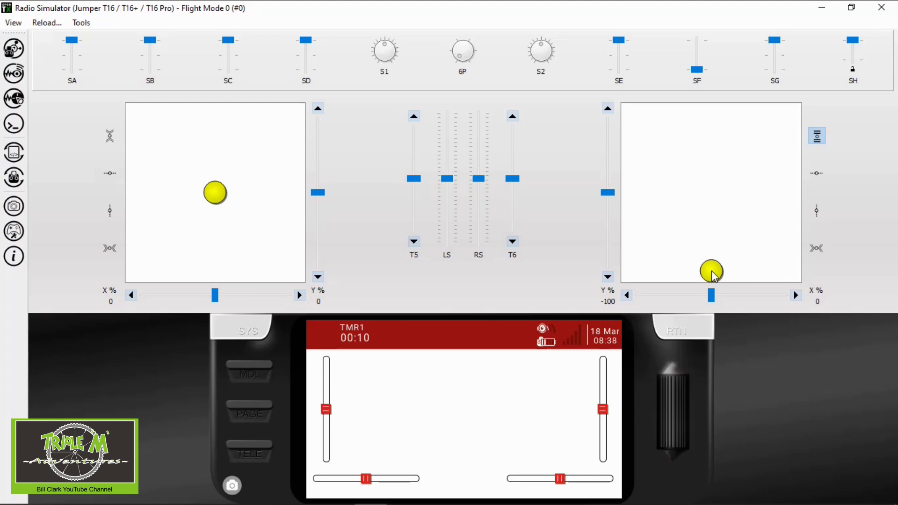
Raise the throttle in stages to nearly full, then back to idle, watching TMR1 in TH% mode
{"action": "left_click_drag", "start_coordinate": [714, 276], "coordinate": [714, 249]}
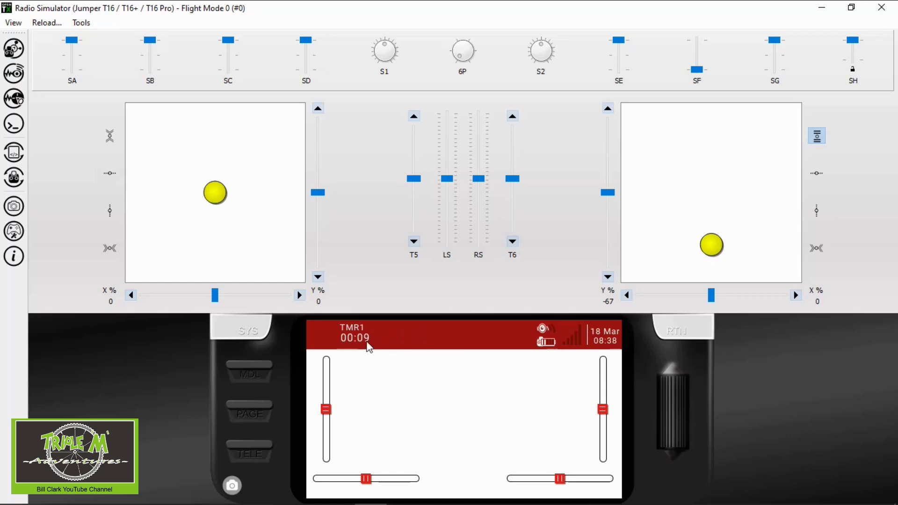
{"action": "left_click_drag", "start_coordinate": [711, 245], "coordinate": [714, 195]}
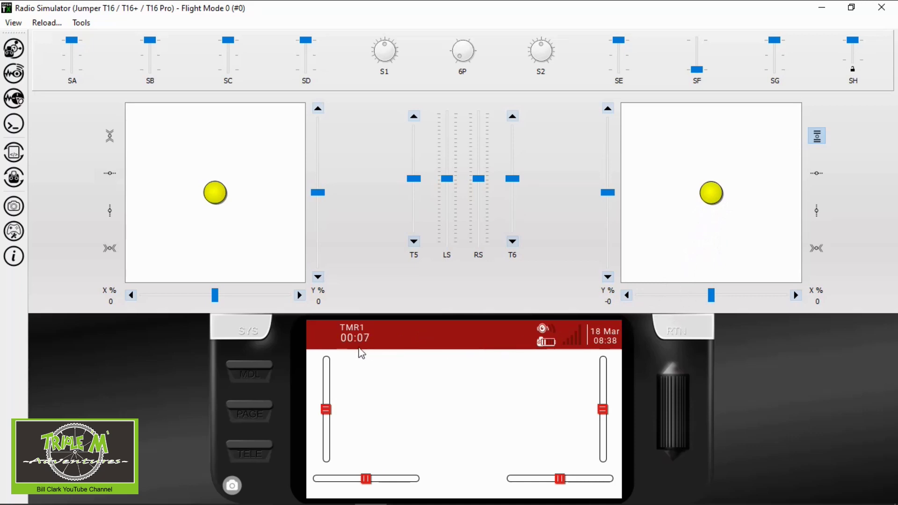
{"action": "left_click_drag", "start_coordinate": [712, 194], "coordinate": [711, 113]}
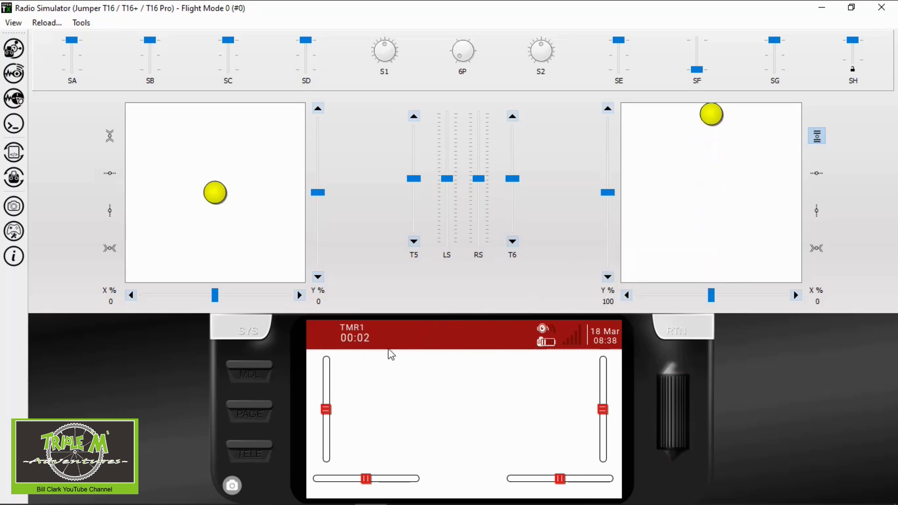
{"action": "left_click_drag", "start_coordinate": [711, 114], "coordinate": [700, 271]}
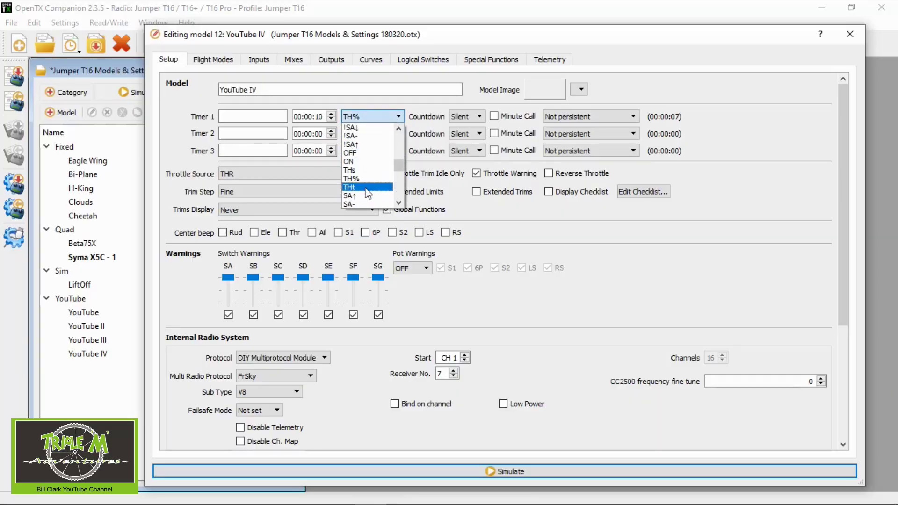
Set Timer 1 to THt mode, launch the simulator and nudge the throttle up
{"action": "left_click", "coordinate": [367, 187]}
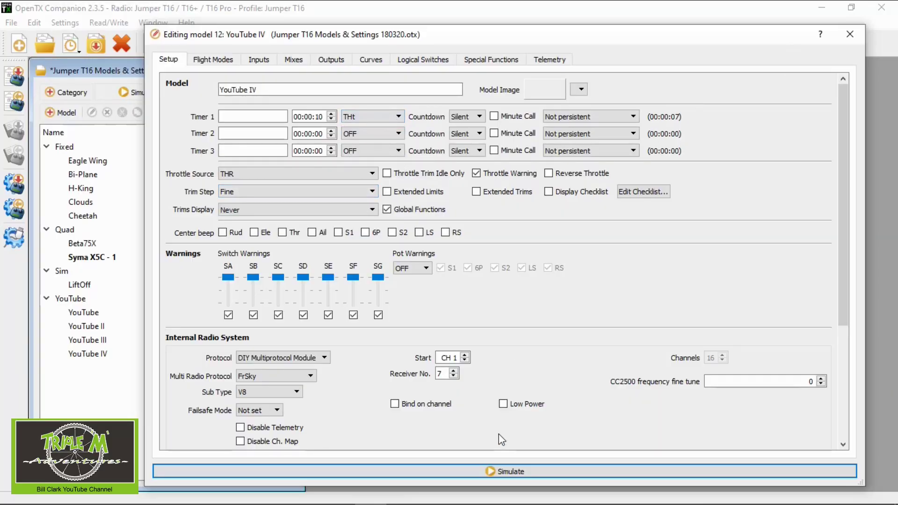
{"action": "left_click", "coordinate": [502, 469]}
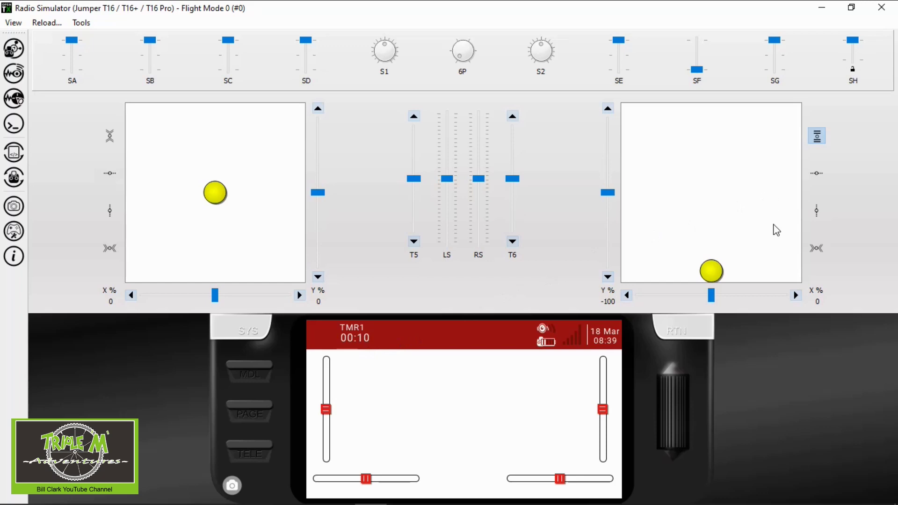
{"action": "mouse_move", "coordinate": [709, 277]}
{"action": "left_mouse_down"}
{"action": "mouse_move", "coordinate": [716, 213]}
{"action": "mouse_move", "coordinate": [709, 271]}
{"action": "left_mouse_up"}
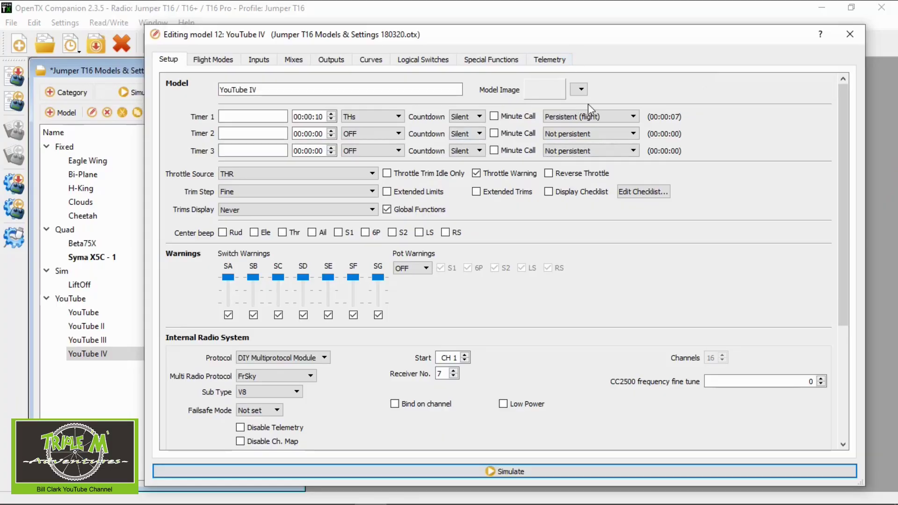
Make Timer 1 Not persistent, then cycle the throttle in the simulator until TMR1 reaches 00:05
{"action": "left_click", "coordinate": [633, 116]}
{"action": "left_click", "coordinate": [596, 128]}
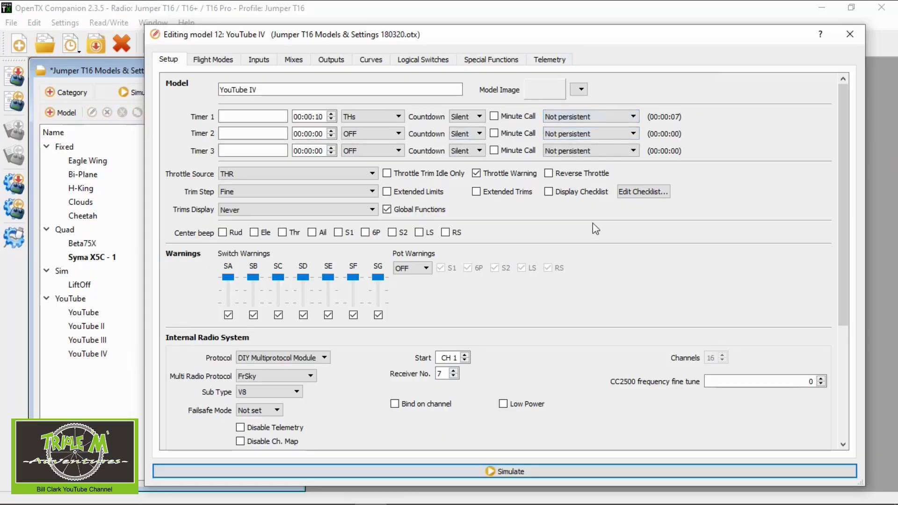
{"action": "left_click", "coordinate": [515, 469]}
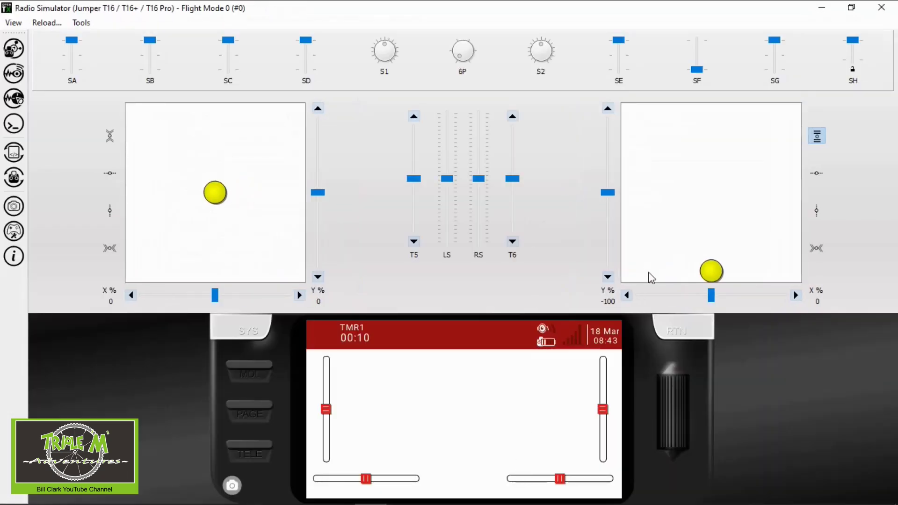
{"action": "left_click_drag", "start_coordinate": [712, 276], "coordinate": [712, 226]}
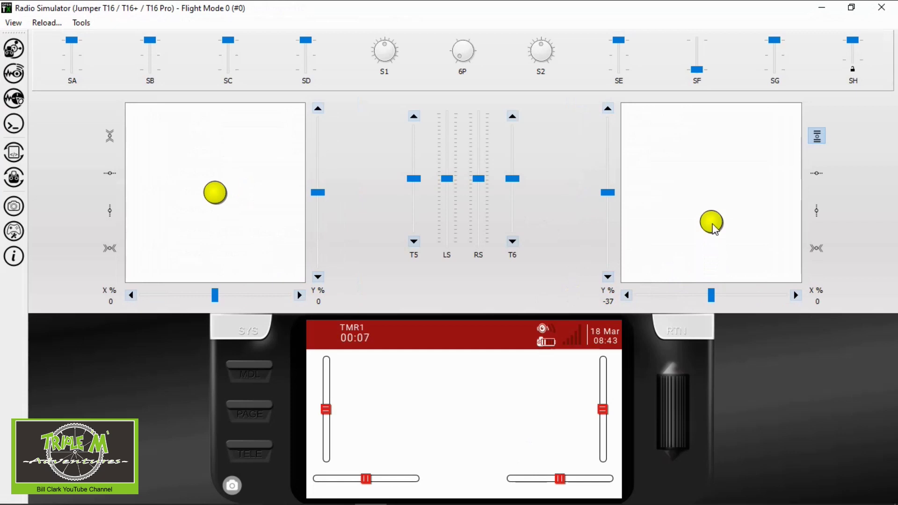
{"action": "left_click_drag", "start_coordinate": [714, 229], "coordinate": [711, 273]}
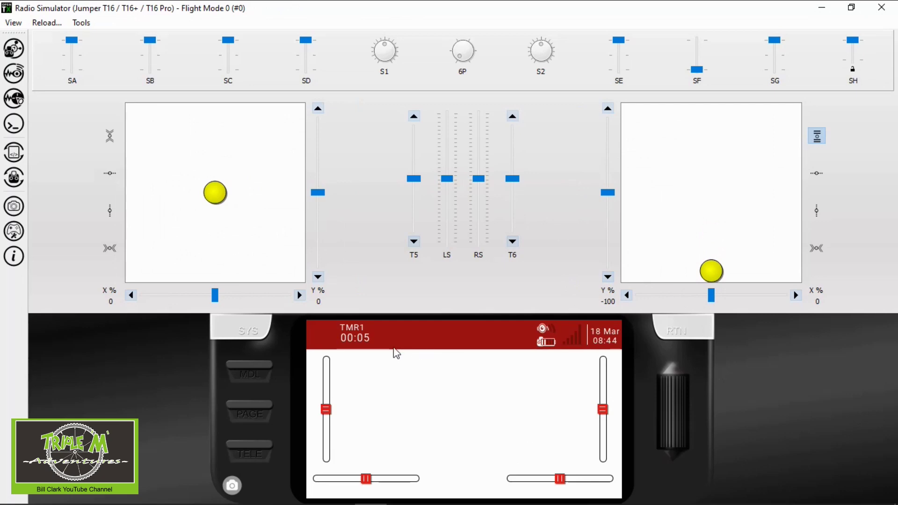
{"action": "left_click", "coordinate": [881, 7]}
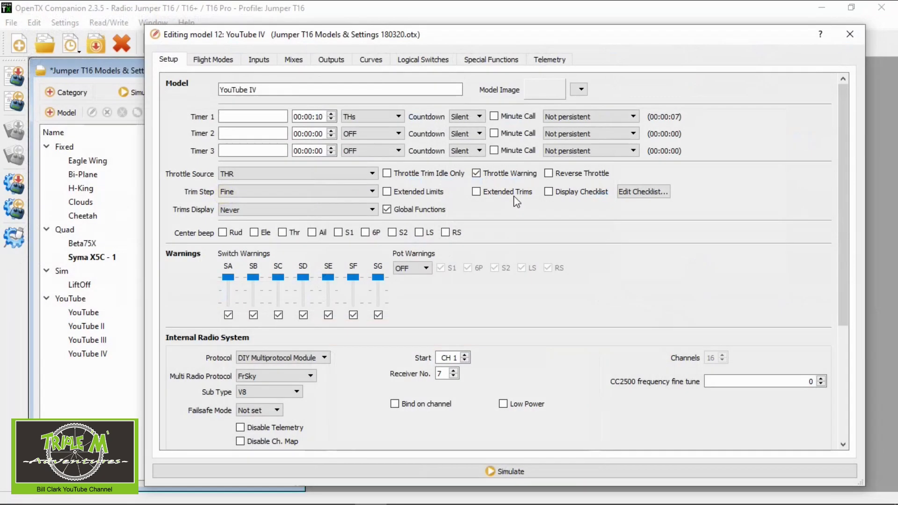
Reopen YouTube IV's editor, launch the simulator, and set Timer 1 to Persistent (flight)
{"action": "left_click", "coordinate": [849, 33]}
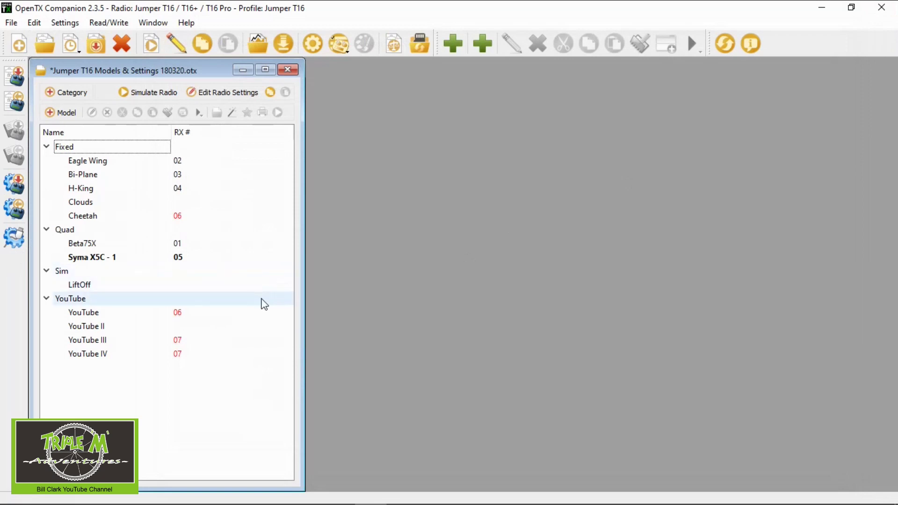
{"action": "left_click", "coordinate": [100, 356]}
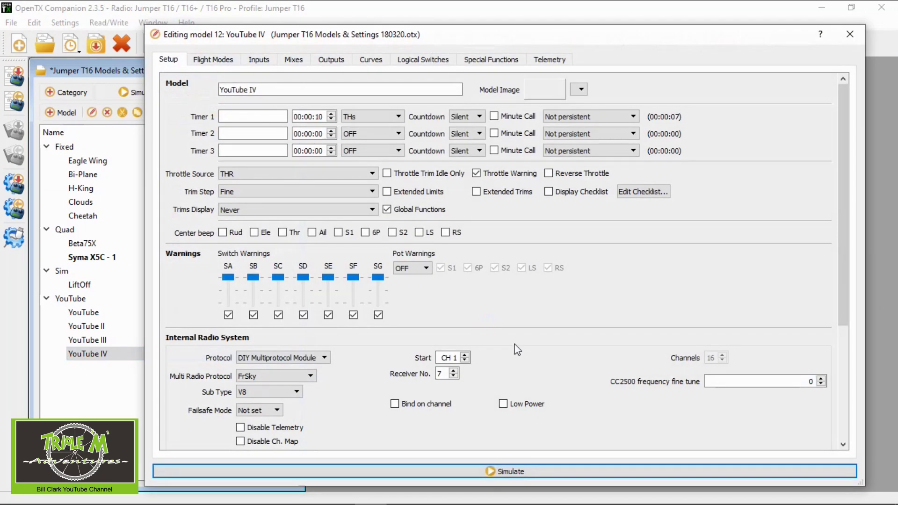
{"action": "left_click", "coordinate": [452, 471]}
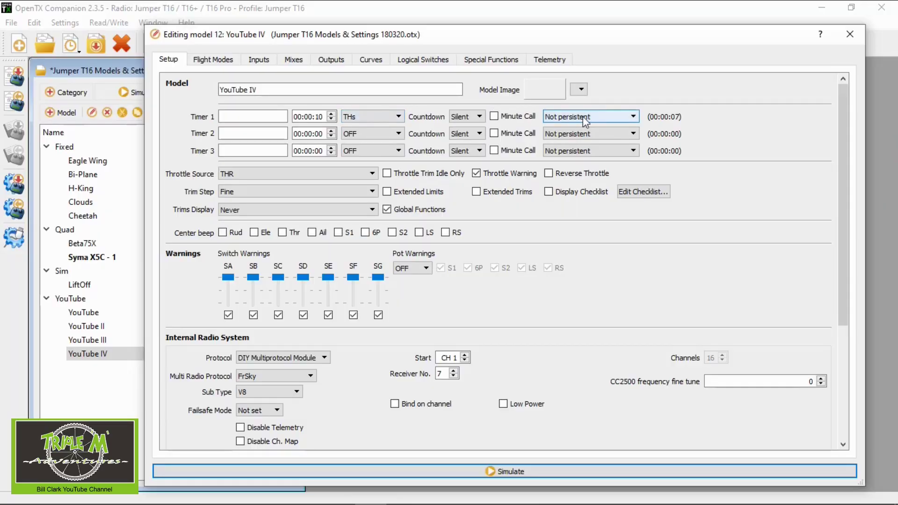
{"action": "left_click", "coordinate": [631, 118]}
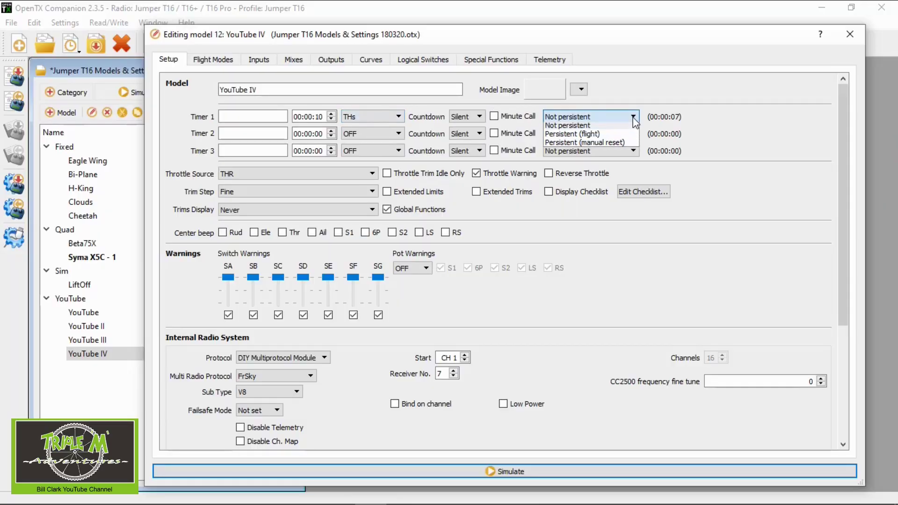
{"action": "left_click", "coordinate": [611, 136]}
Run Timer 1 in the simulator with a throttle blip, then close and relaunch the simulator to see TMR1 hold 00:07
{"action": "left_click", "coordinate": [514, 472]}
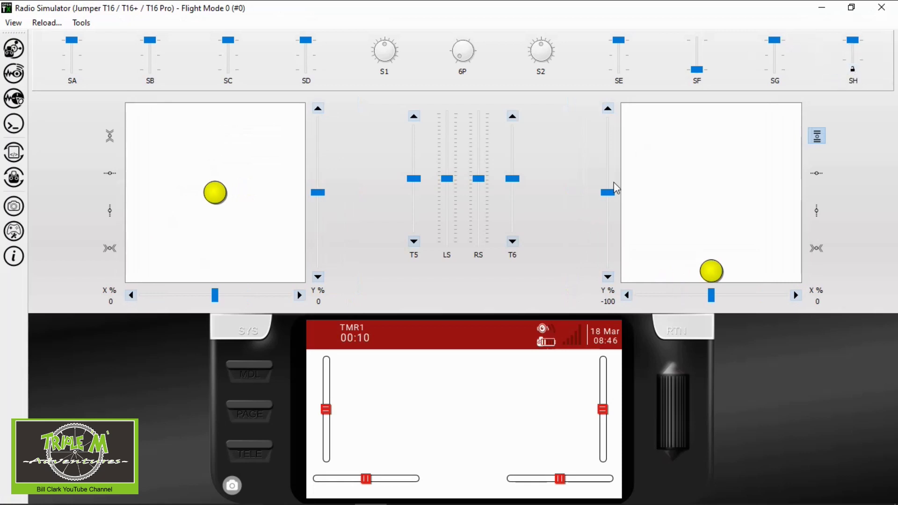
{"action": "left_click_drag", "start_coordinate": [712, 272], "coordinate": [724, 218]}
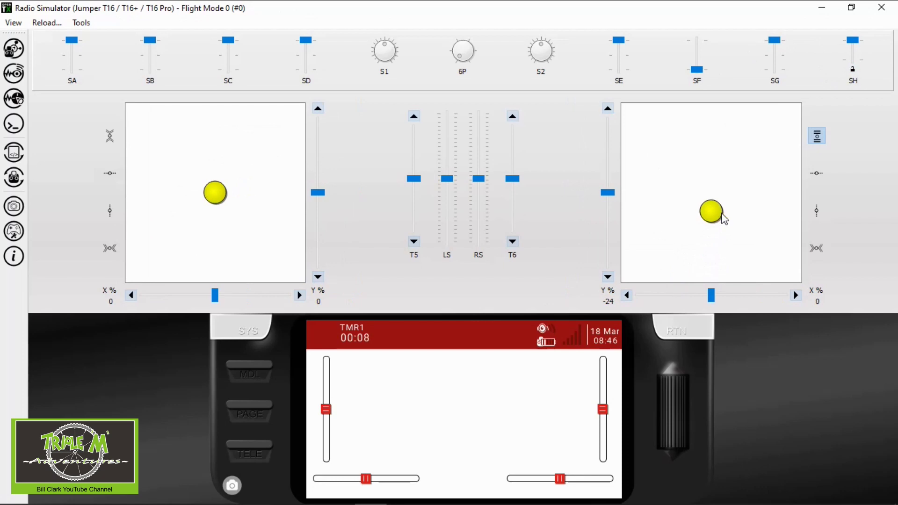
{"action": "left_click_drag", "start_coordinate": [720, 218], "coordinate": [711, 290]}
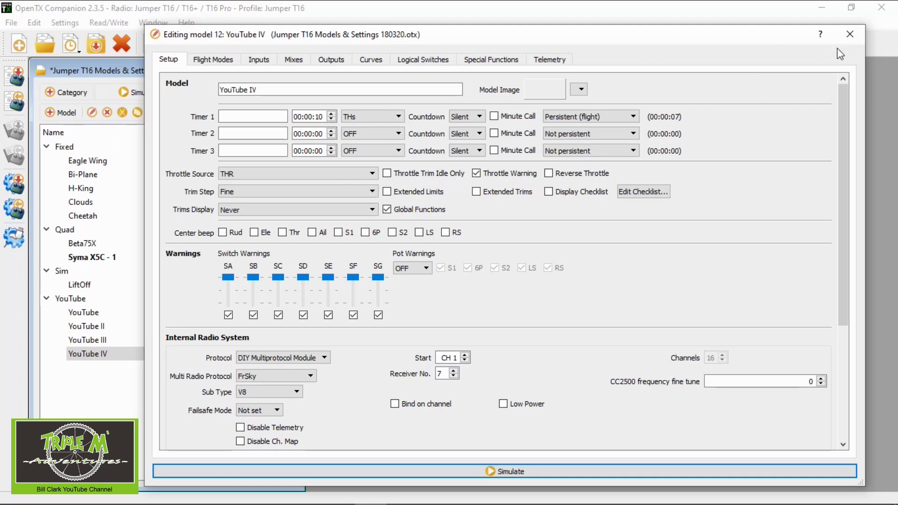
{"action": "left_click", "coordinate": [849, 34]}
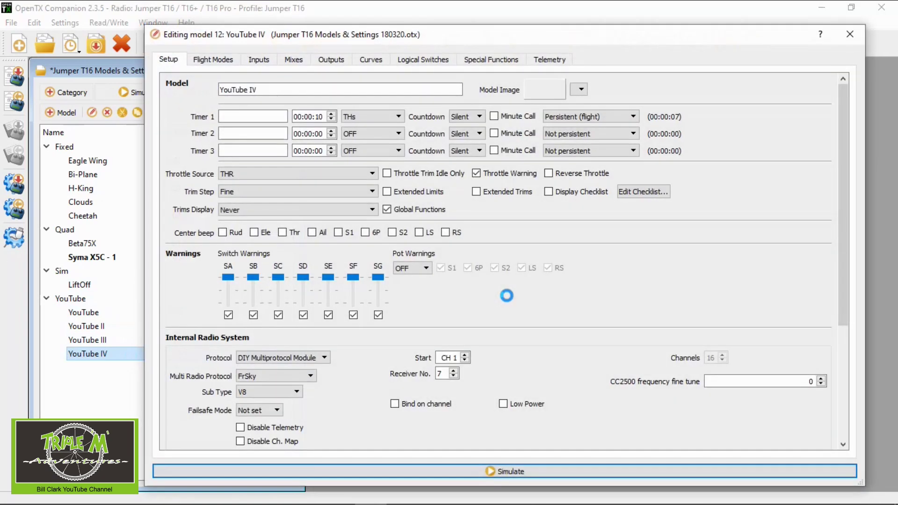
{"action": "left_click", "coordinate": [498, 471]}
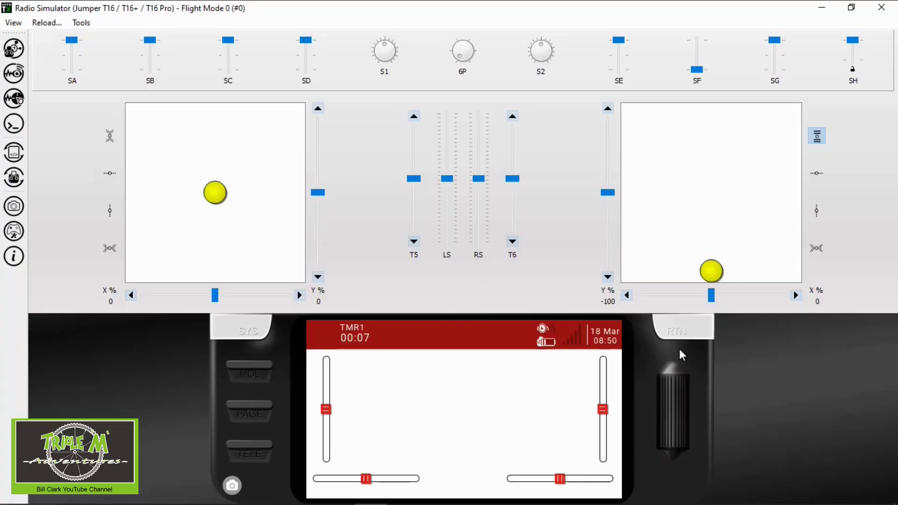
From the simulated radio's main menu, go to Reset... to show the flight, timer and telemetry reset options
{"action": "left_click", "coordinate": [673, 437]}
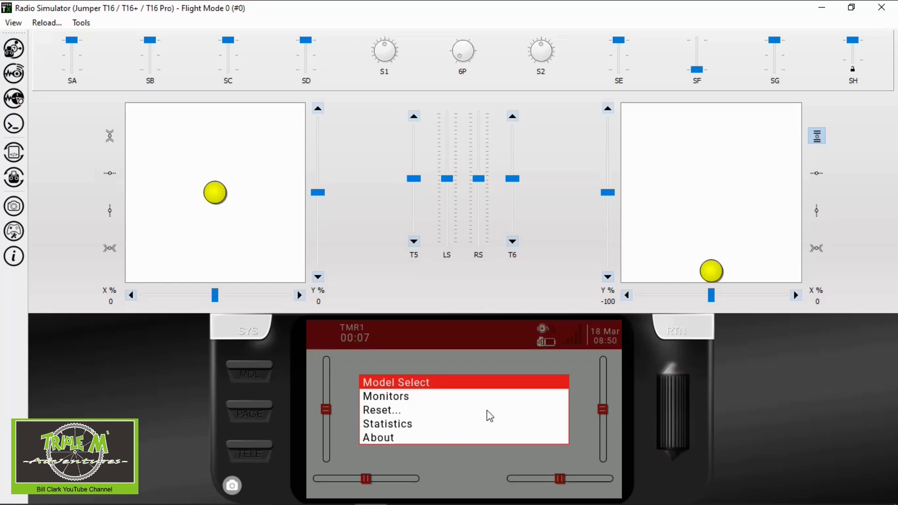
{"action": "scroll", "coordinate": [490, 415], "scroll_direction": "down", "scroll_amount": 2}
{"action": "middle_click", "coordinate": [490, 416]}
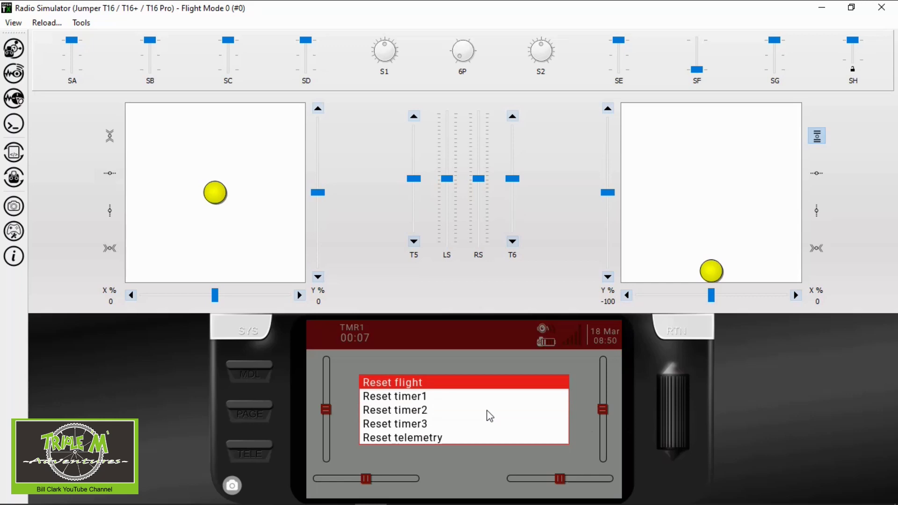